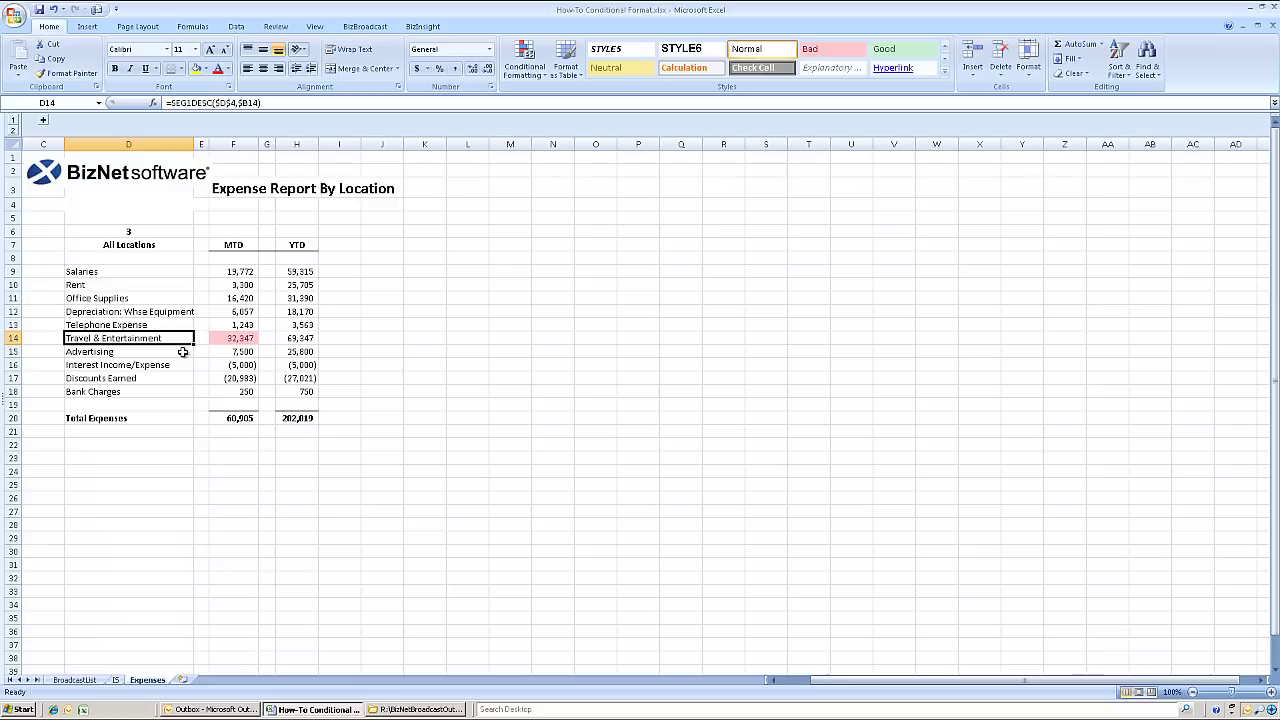
# Move to F14 to reveal the formula behind the flagged Travel & Entertainment value
pyautogui.press('Right')
pyautogui.press('Right')
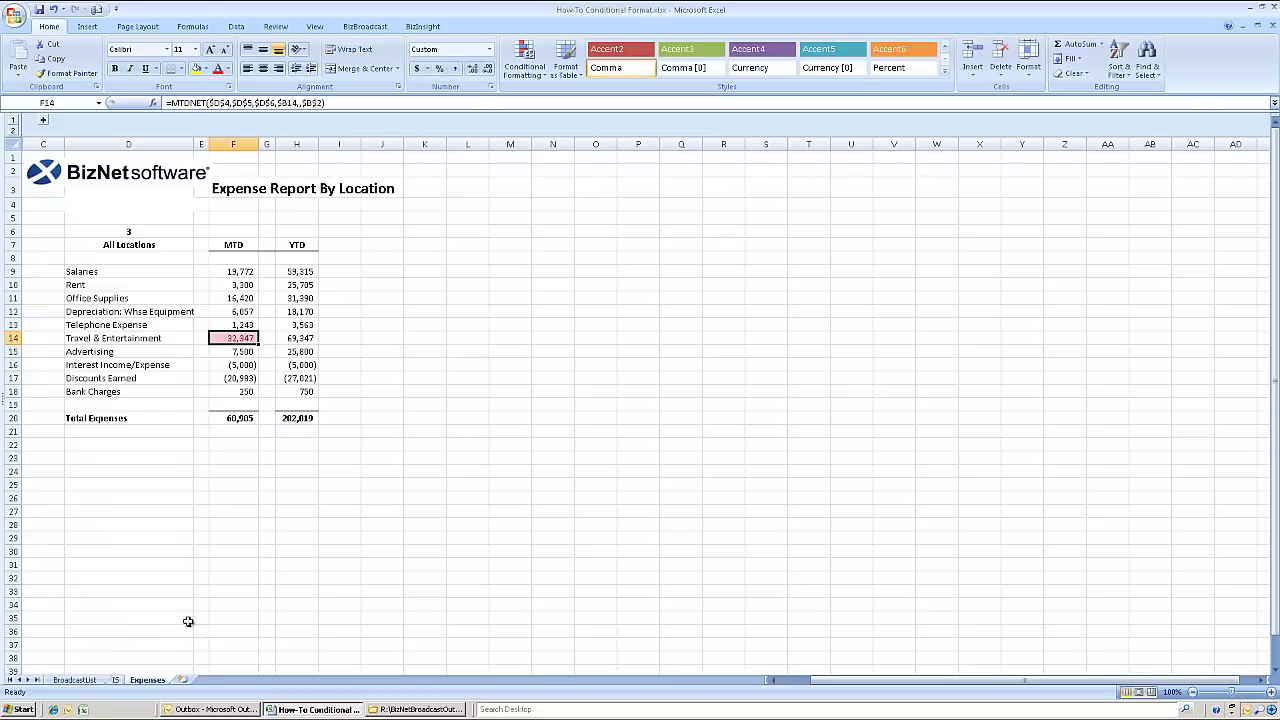
# On the IS sheet, inspect the K33 IF formula that produces the net-income attention message
pyautogui.click(116, 680)
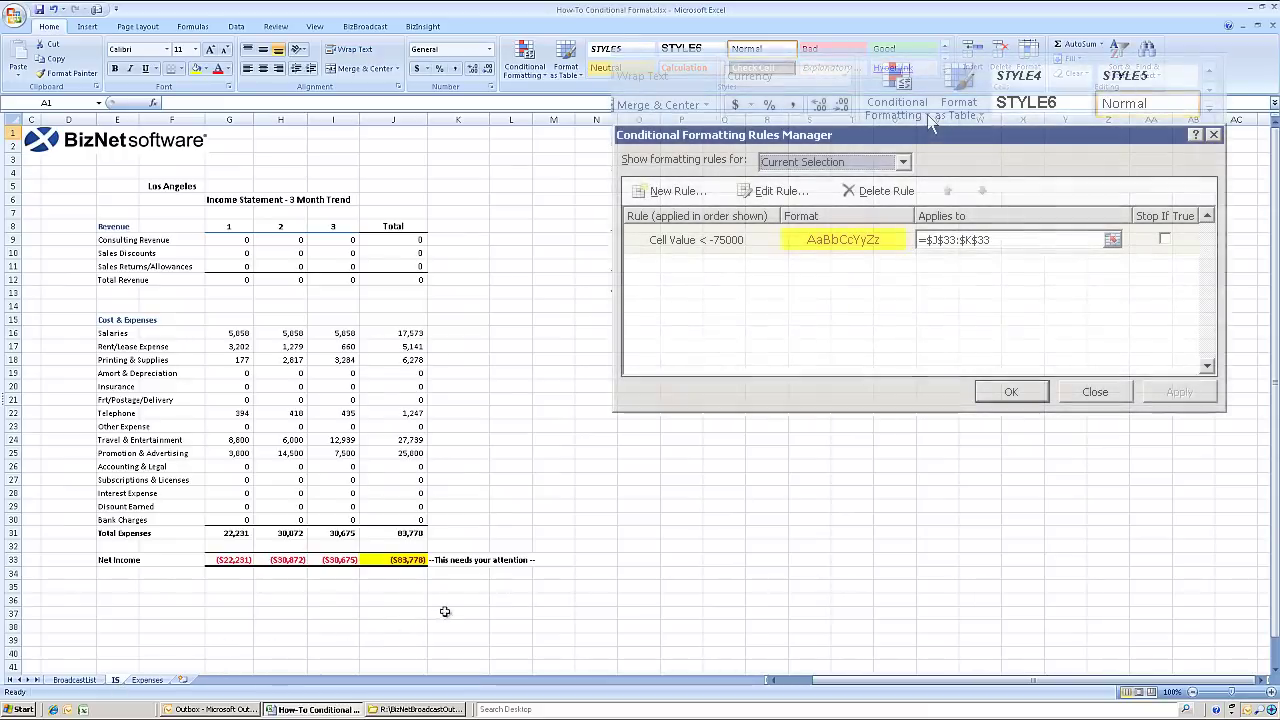
pyautogui.scroll(-4, 615, 483)
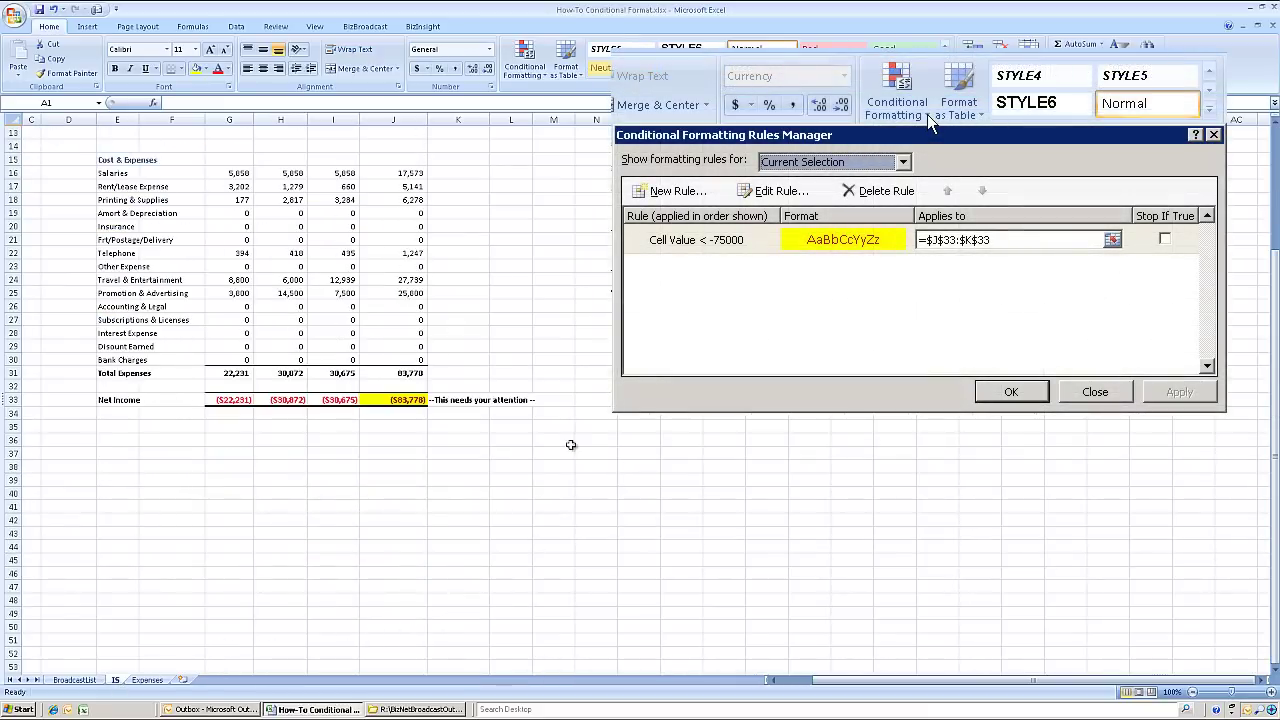
pyautogui.click(456, 400)
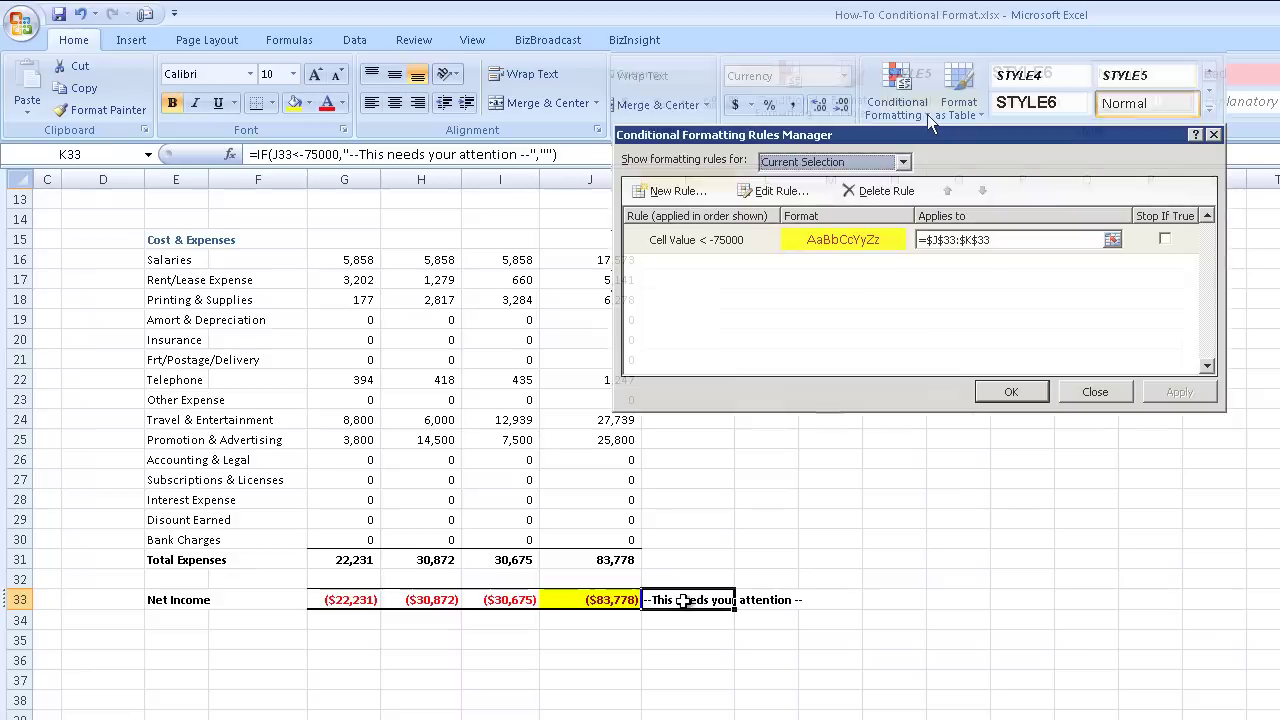
pyautogui.click(594, 155)
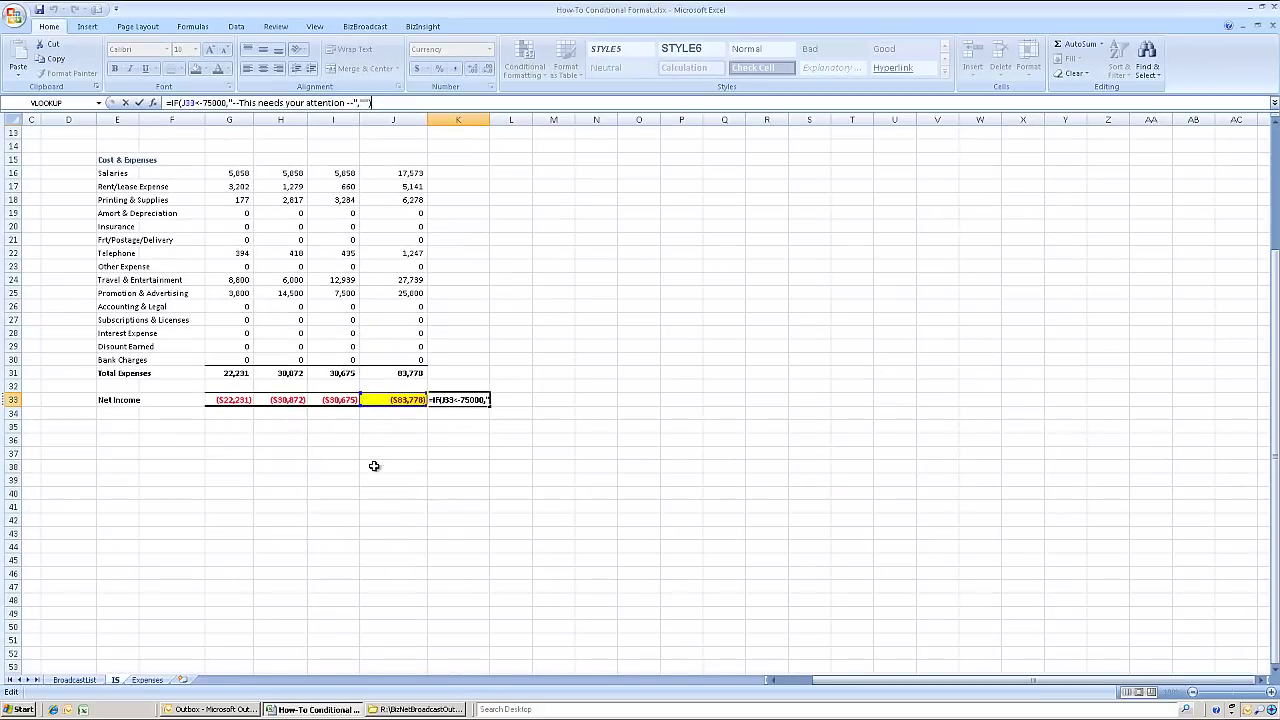
pyautogui.click(76, 680)
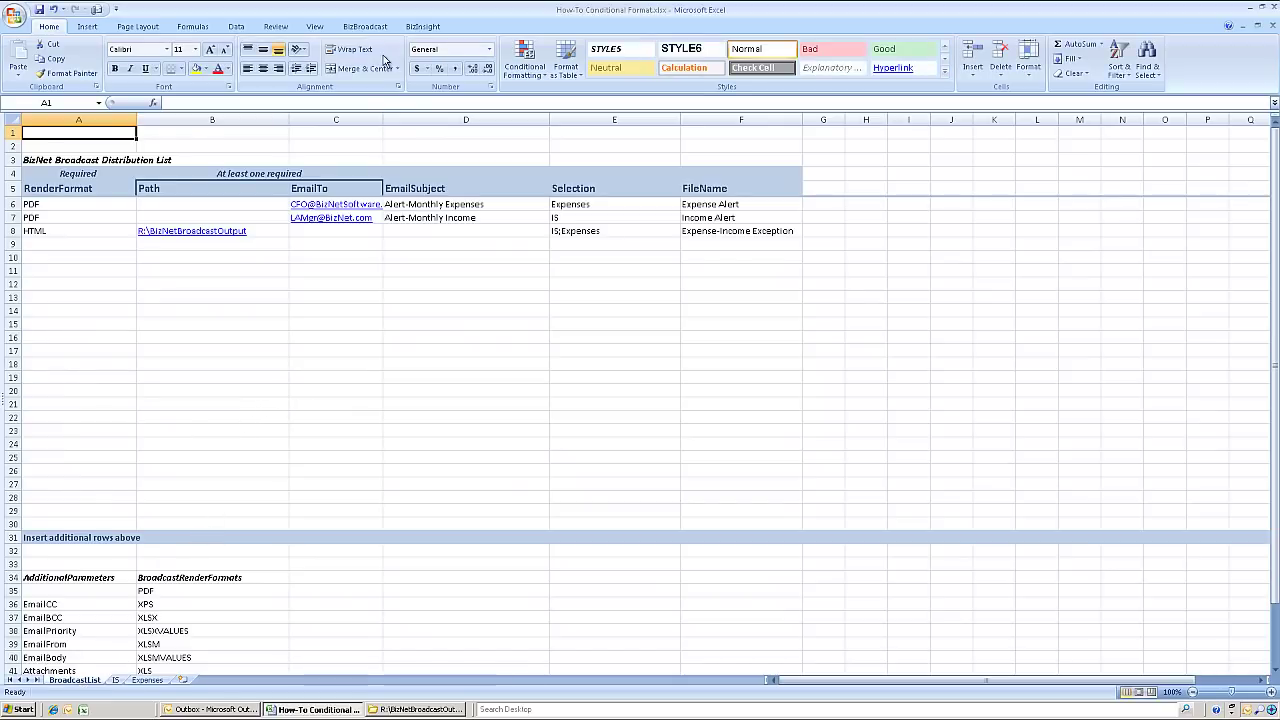
# Run the BizBroadcast distribution list now and dismiss the 3-item summary report
pyautogui.click(363, 28)
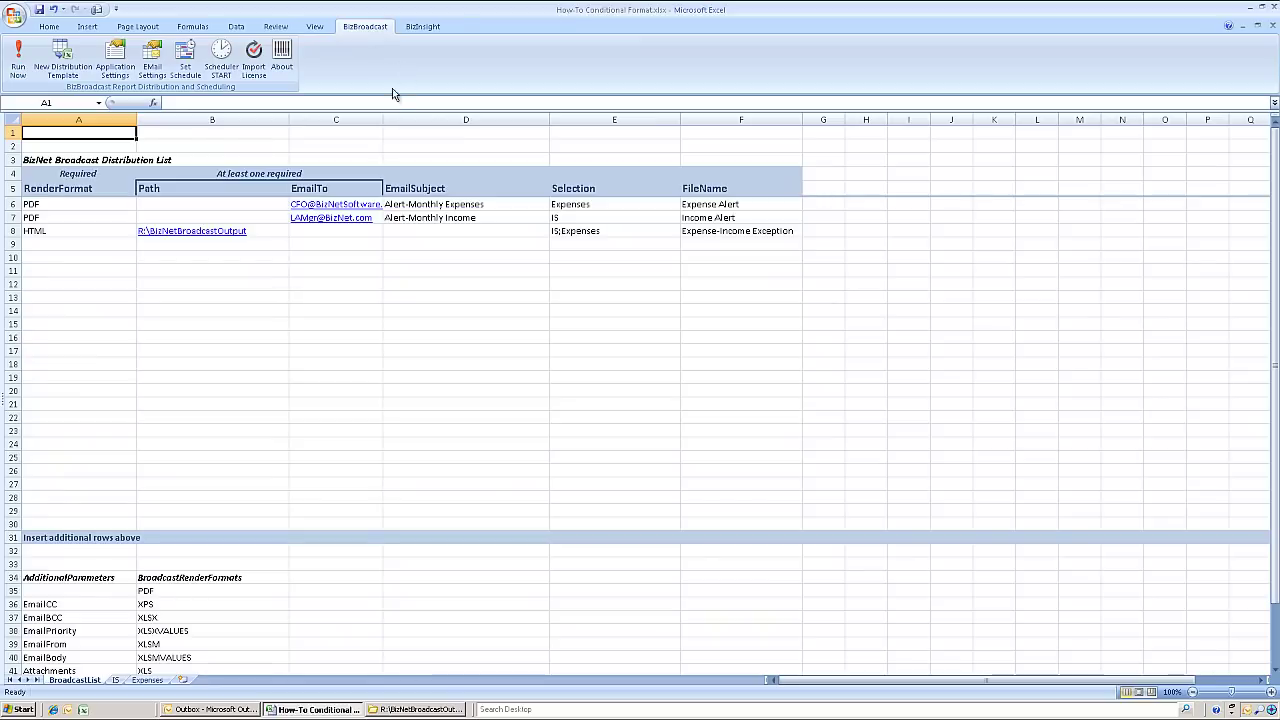
pyautogui.click(18, 60)
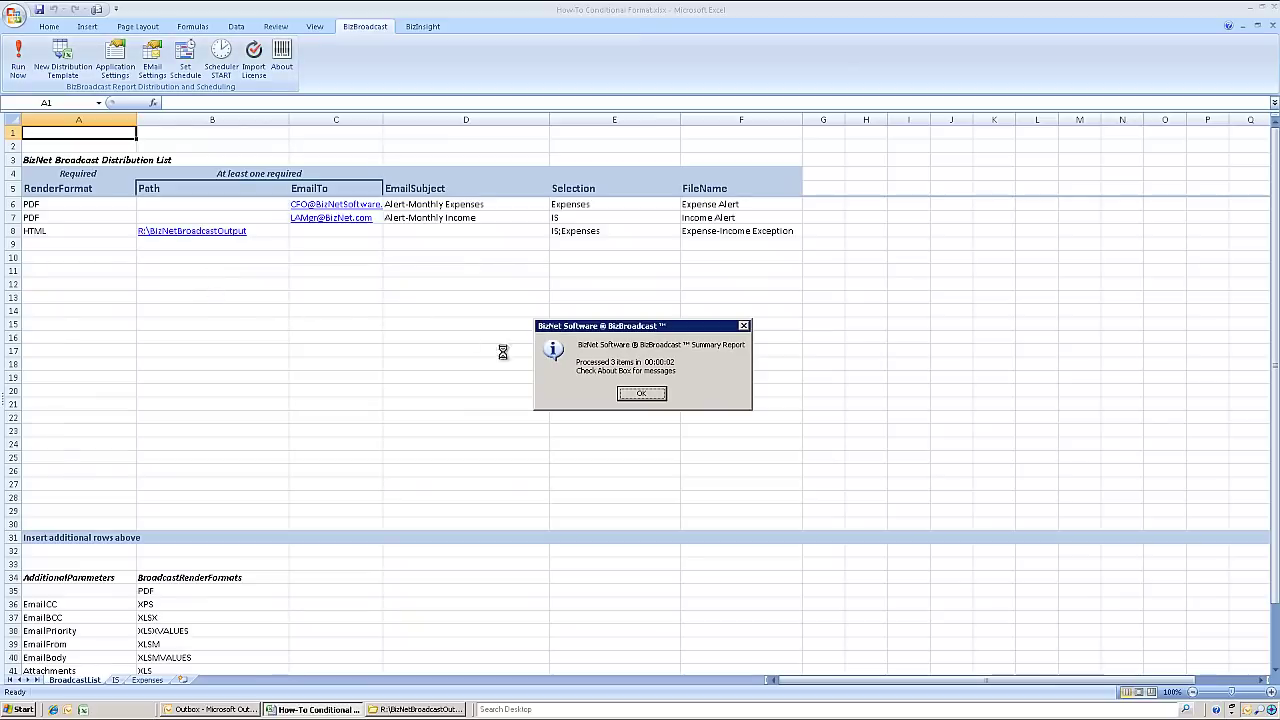
pyautogui.click(640, 397)
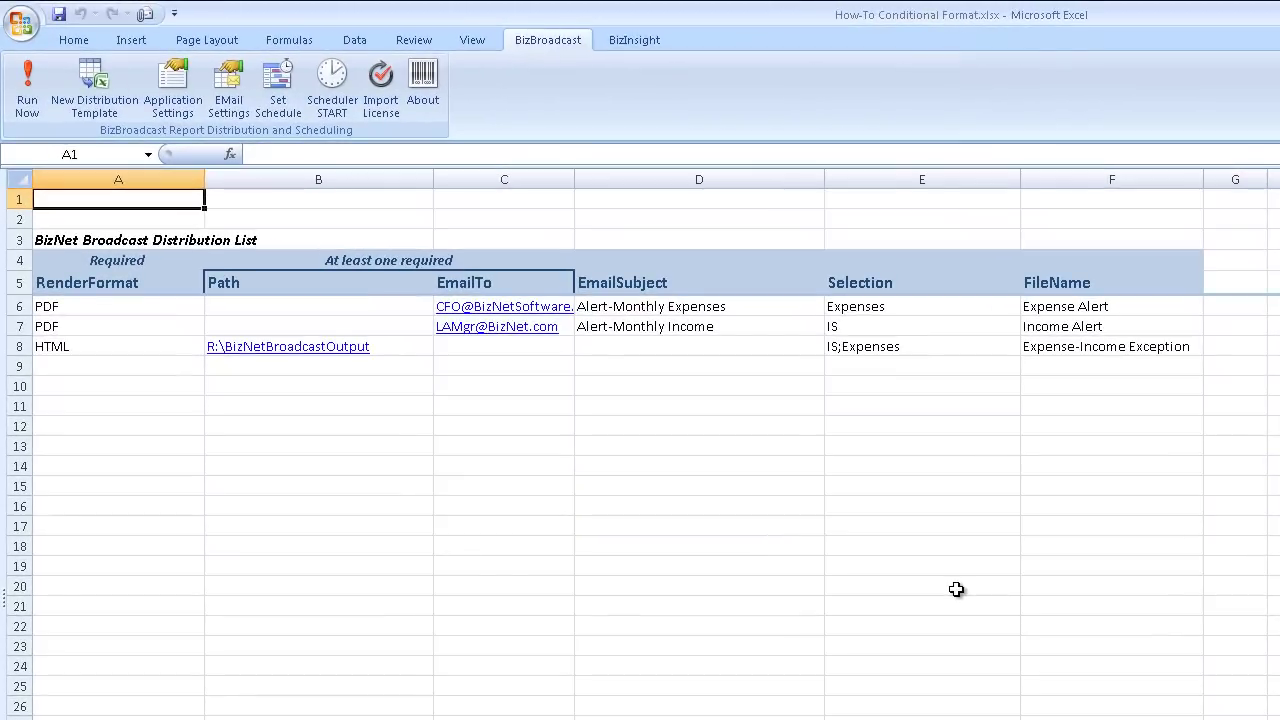
# Select B6, then C6, to view the first PDF row's EmailTo IF formula
pyautogui.click(344, 305)
pyautogui.press('Right')
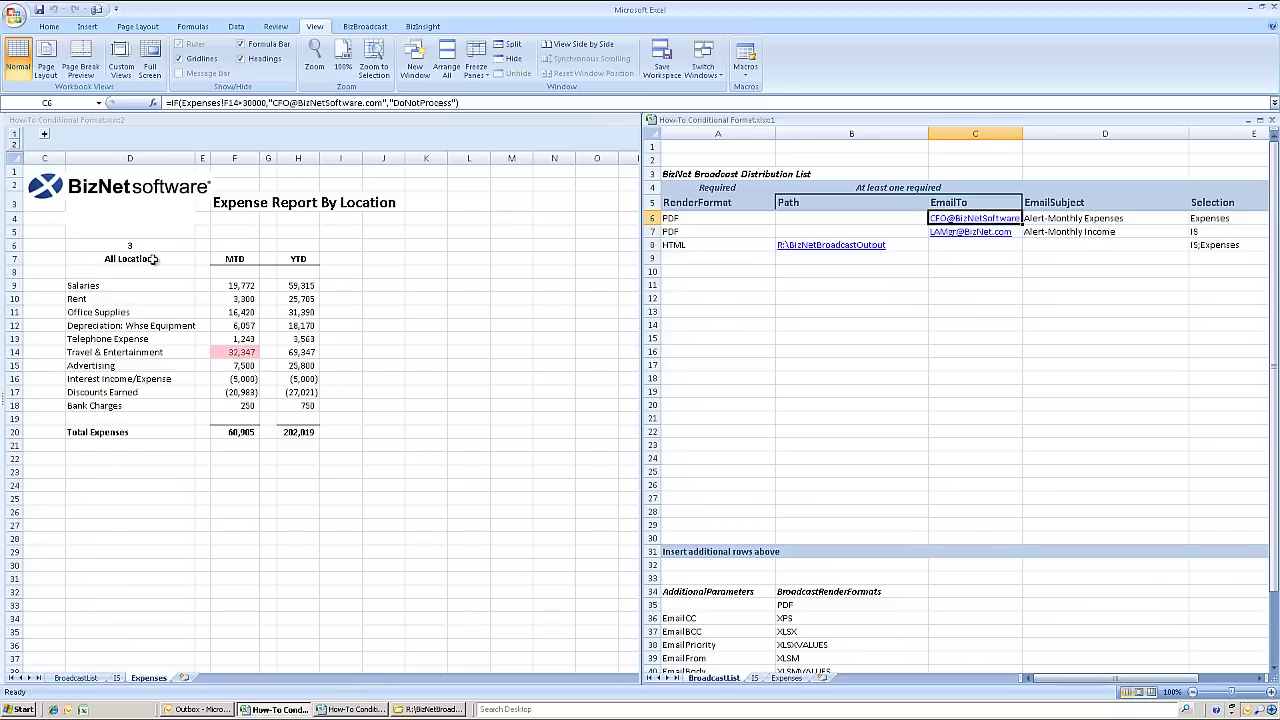
# Set the D7 expense report location to Dallas, making the first PDF recipient DoNotProcess
pyautogui.click(152, 259)
pyautogui.click(200, 261)
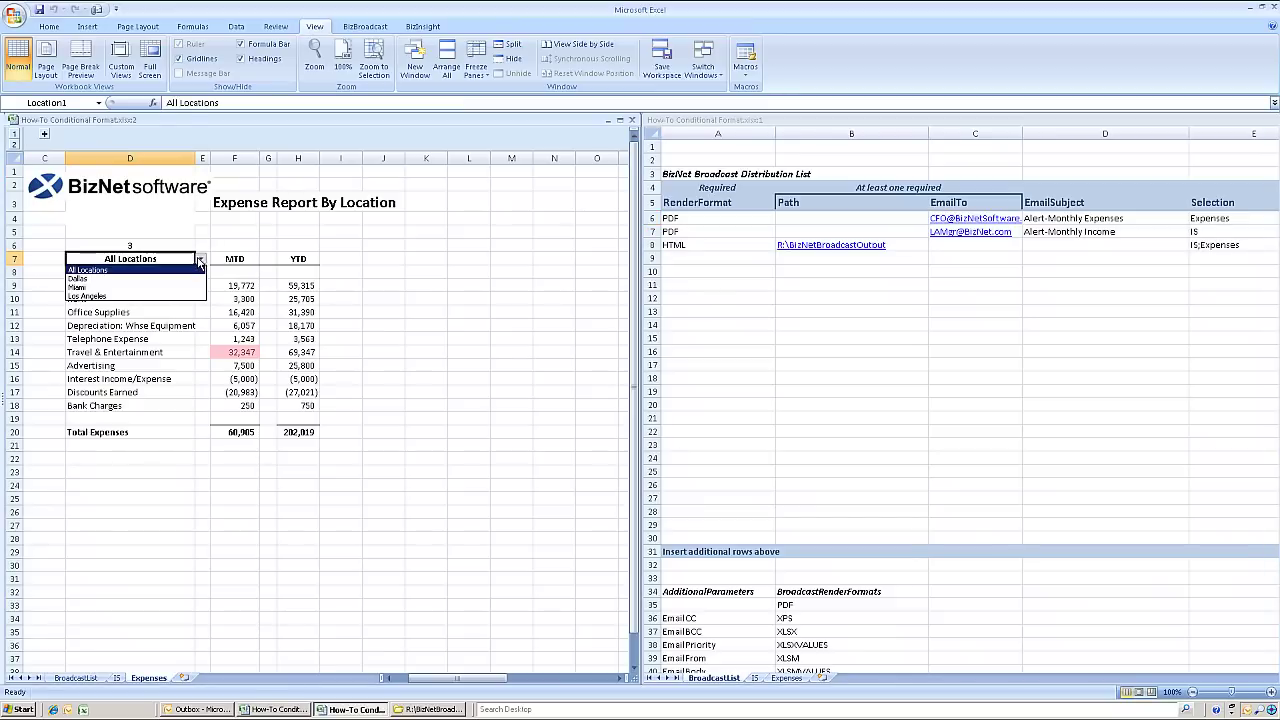
pyautogui.click(198, 279)
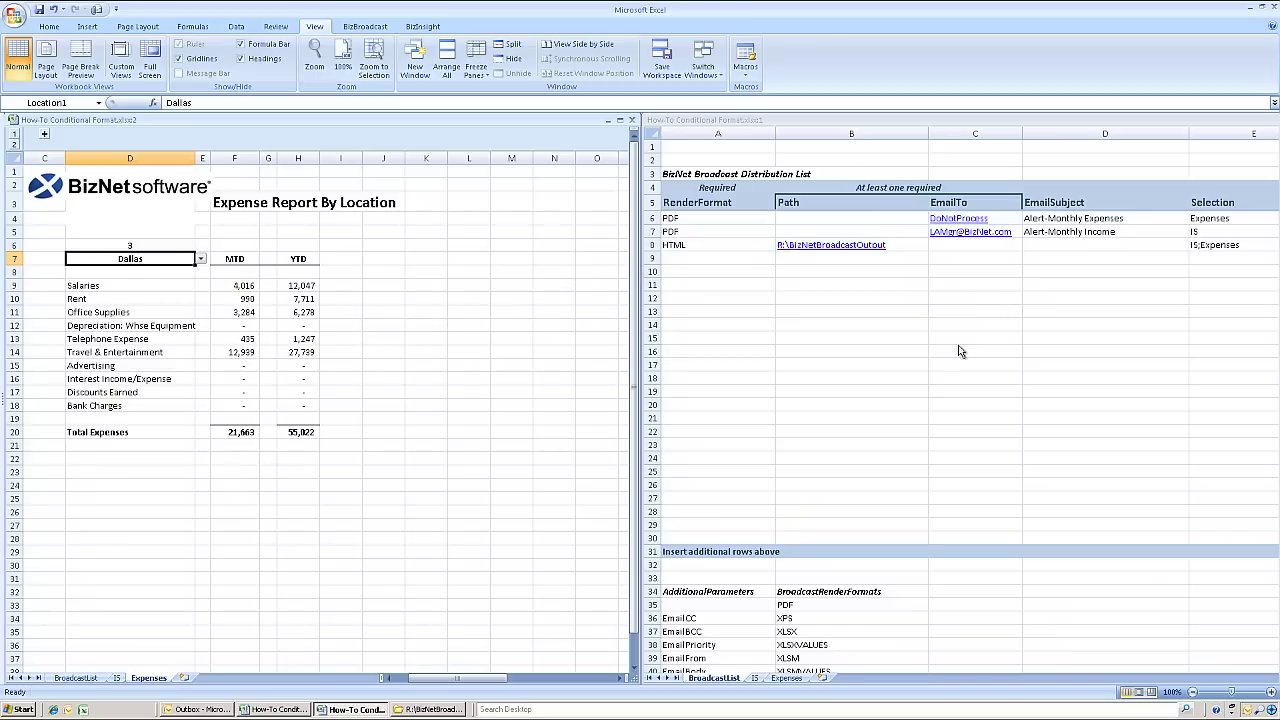
pyautogui.click(118, 679)
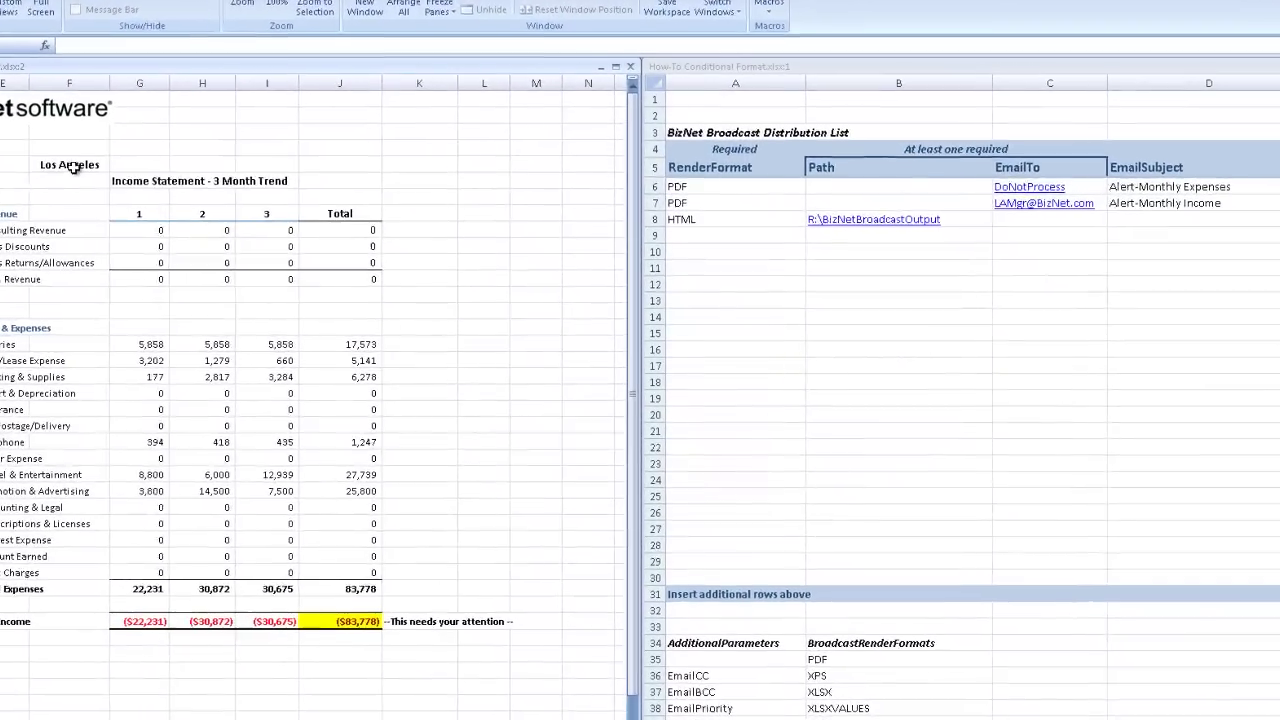
# Set the income statement to All Locations and check the HTML row's B8 Path formula
pyautogui.click(158, 195)
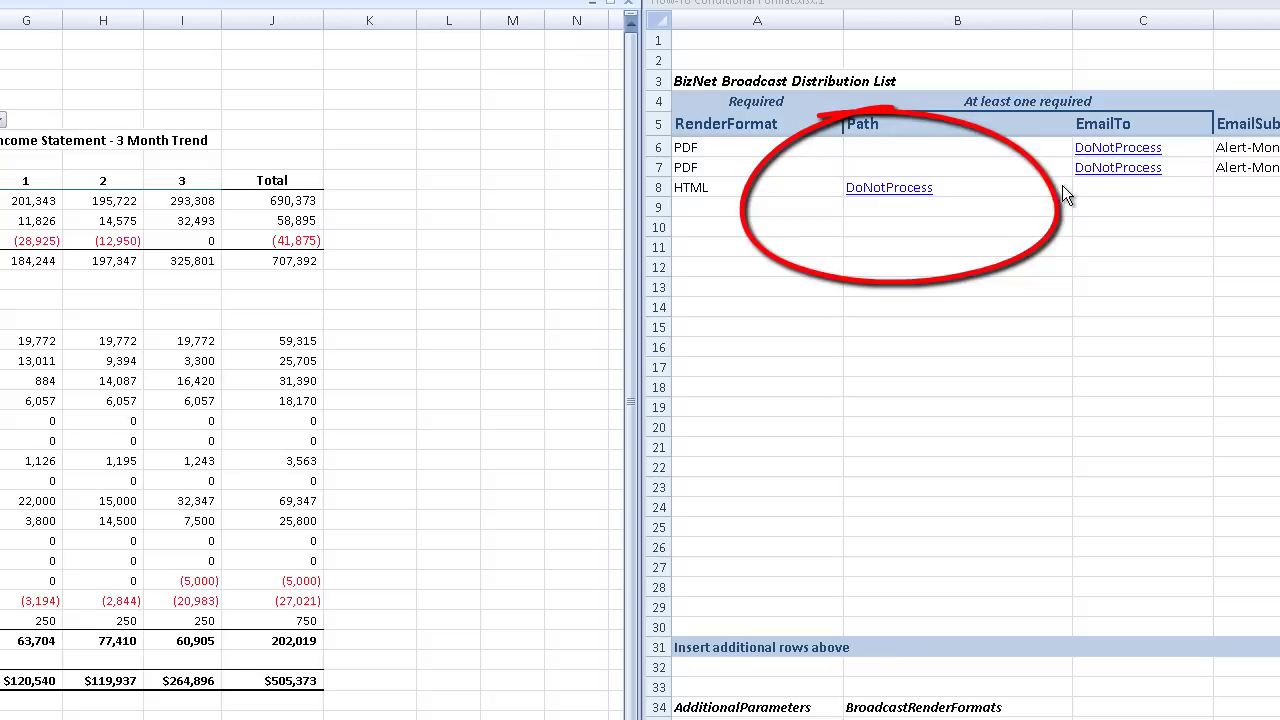
pyautogui.hotkey('ctrl', 'F6')
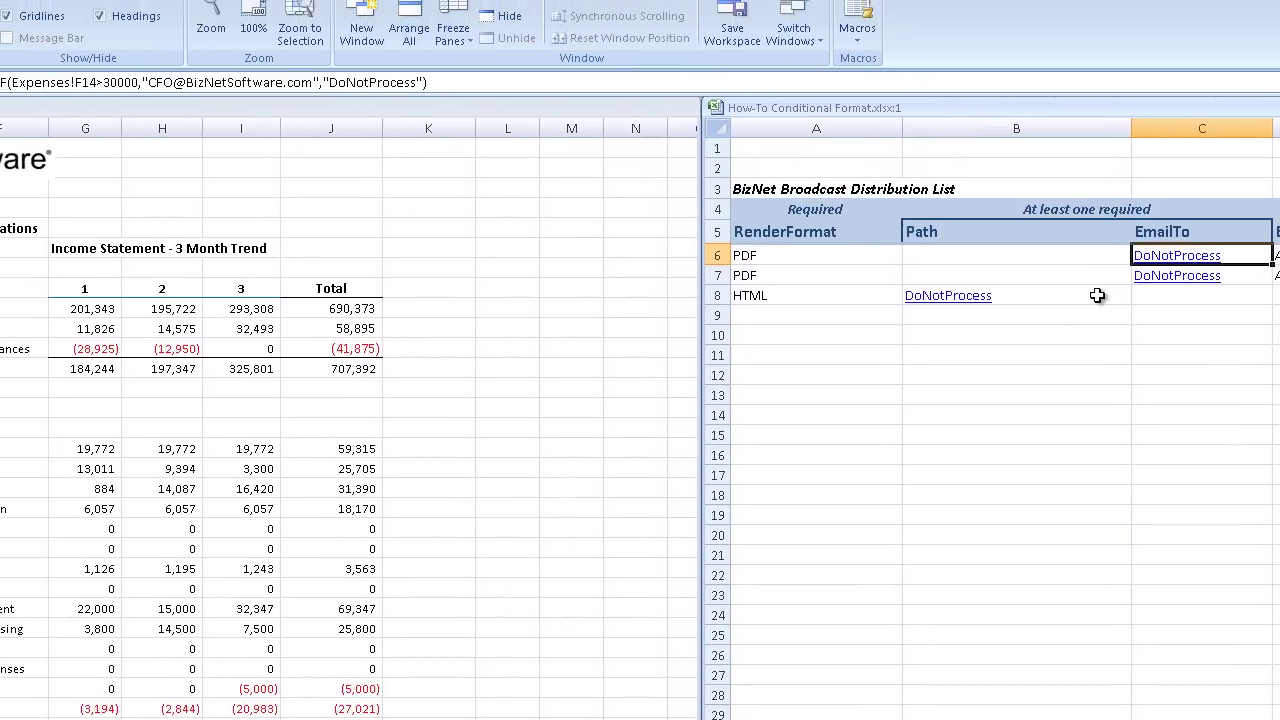
pyautogui.click(1038, 187)
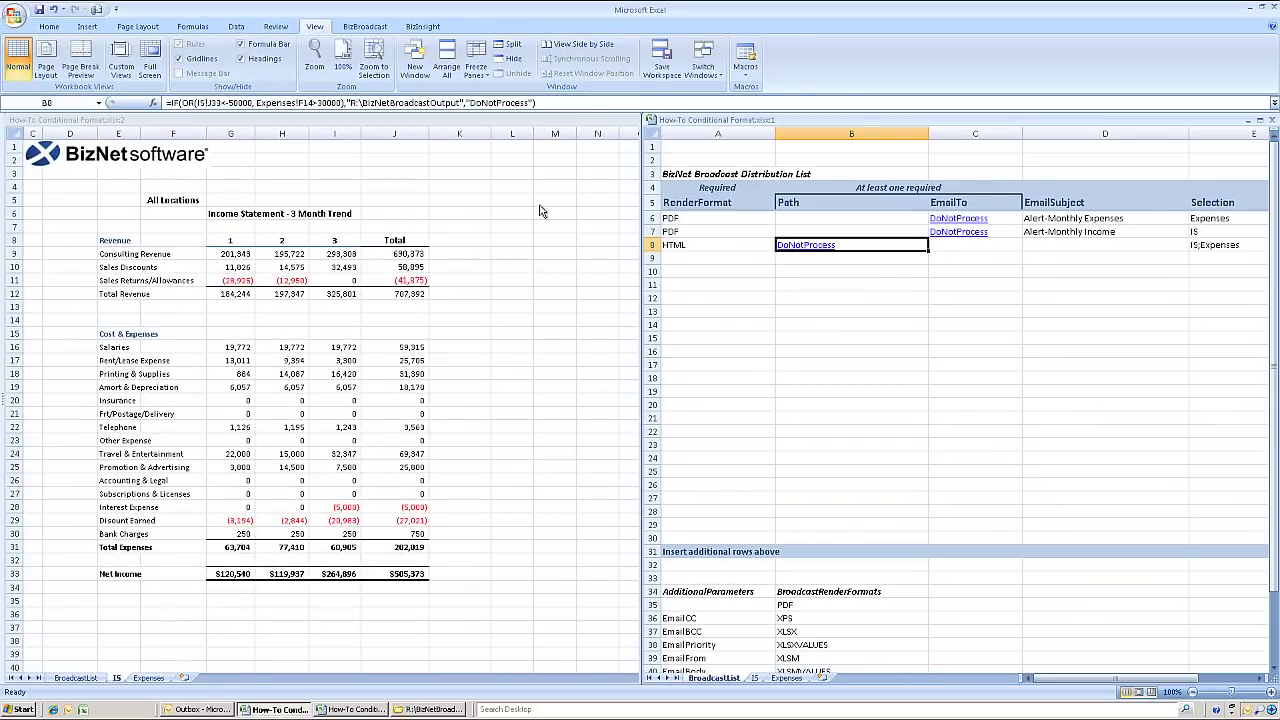
# Set the F5 income statement location back to Los Angeles and view the Expenses report
pyautogui.click(173, 200)
pyautogui.click(212, 200)
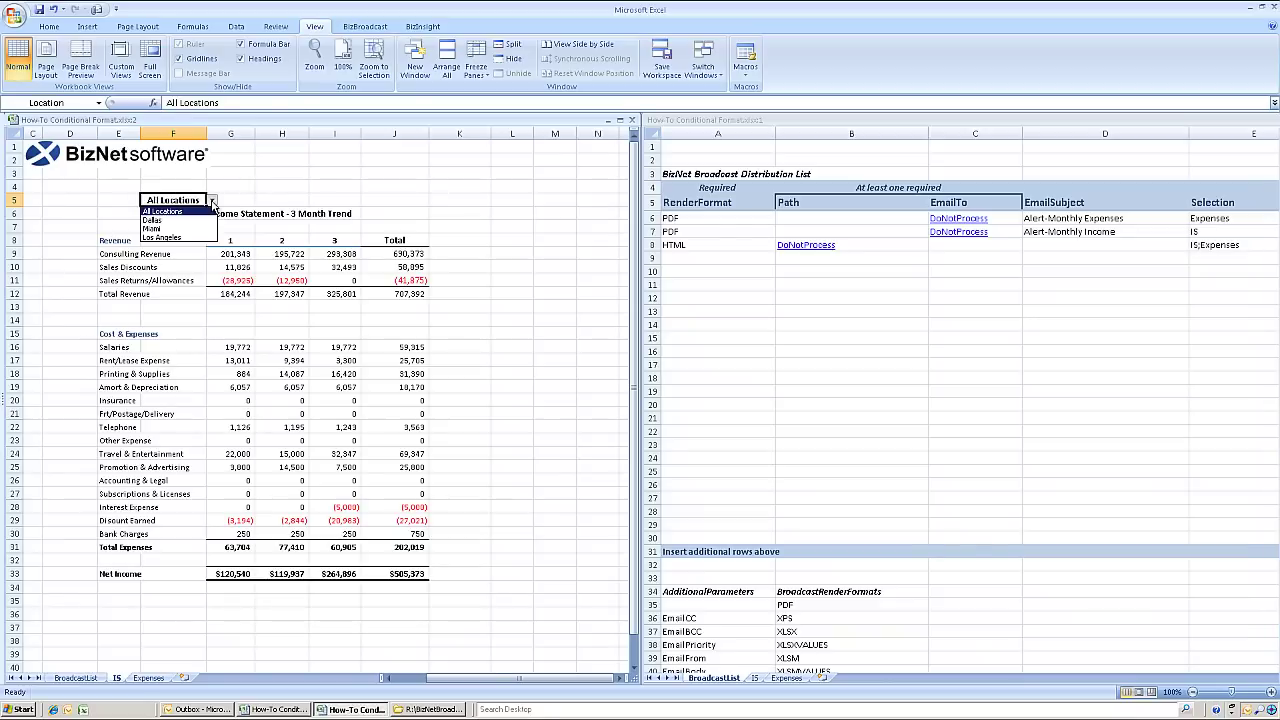
pyautogui.click(163, 238)
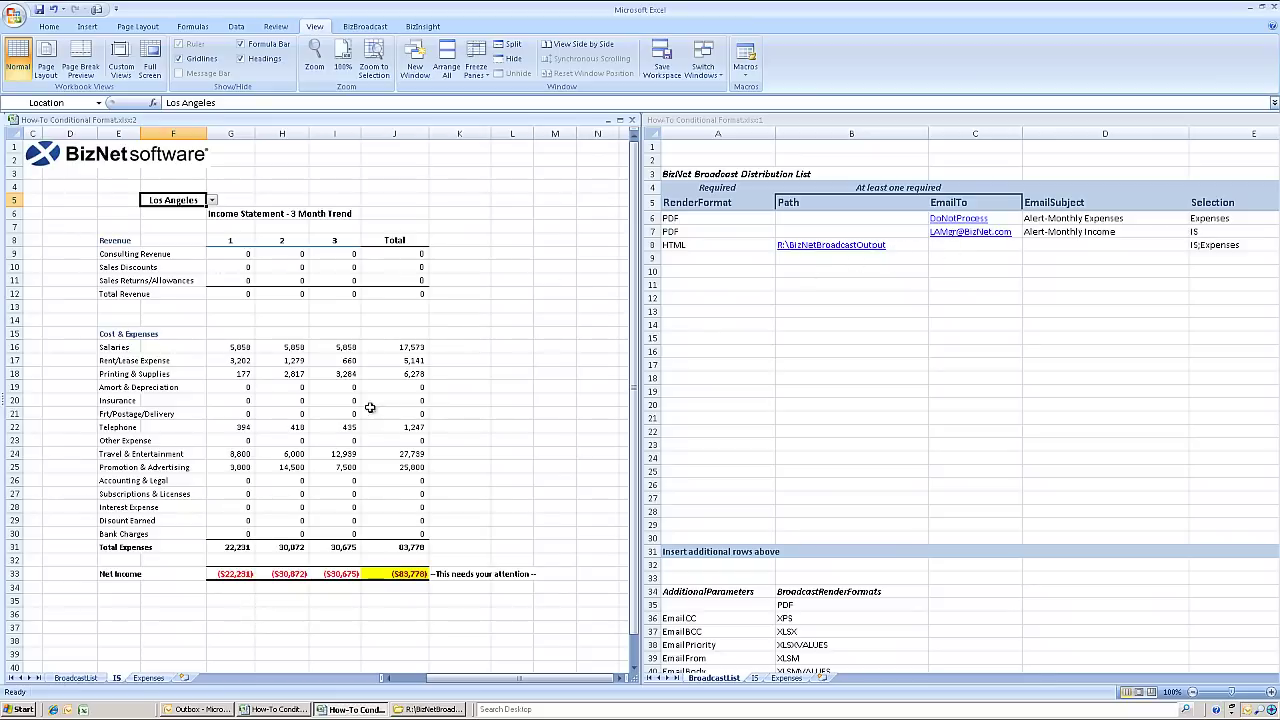
pyautogui.click(150, 678)
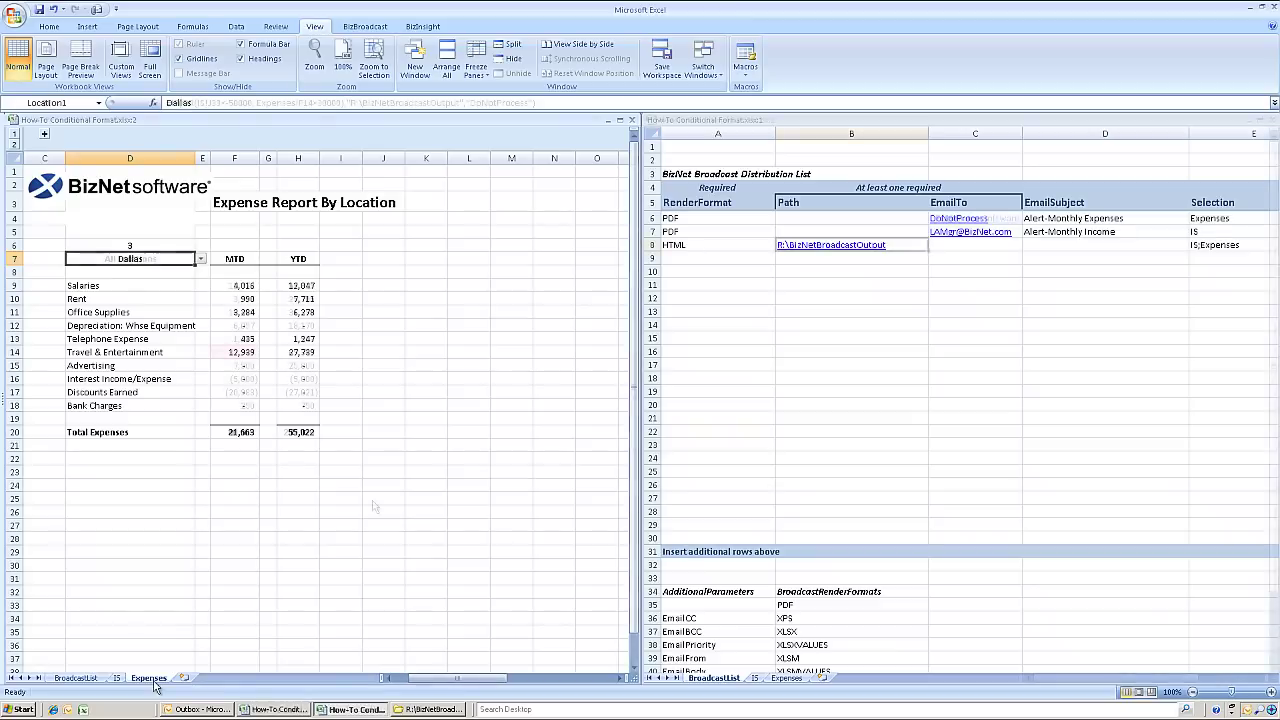
pyautogui.click(197, 710)
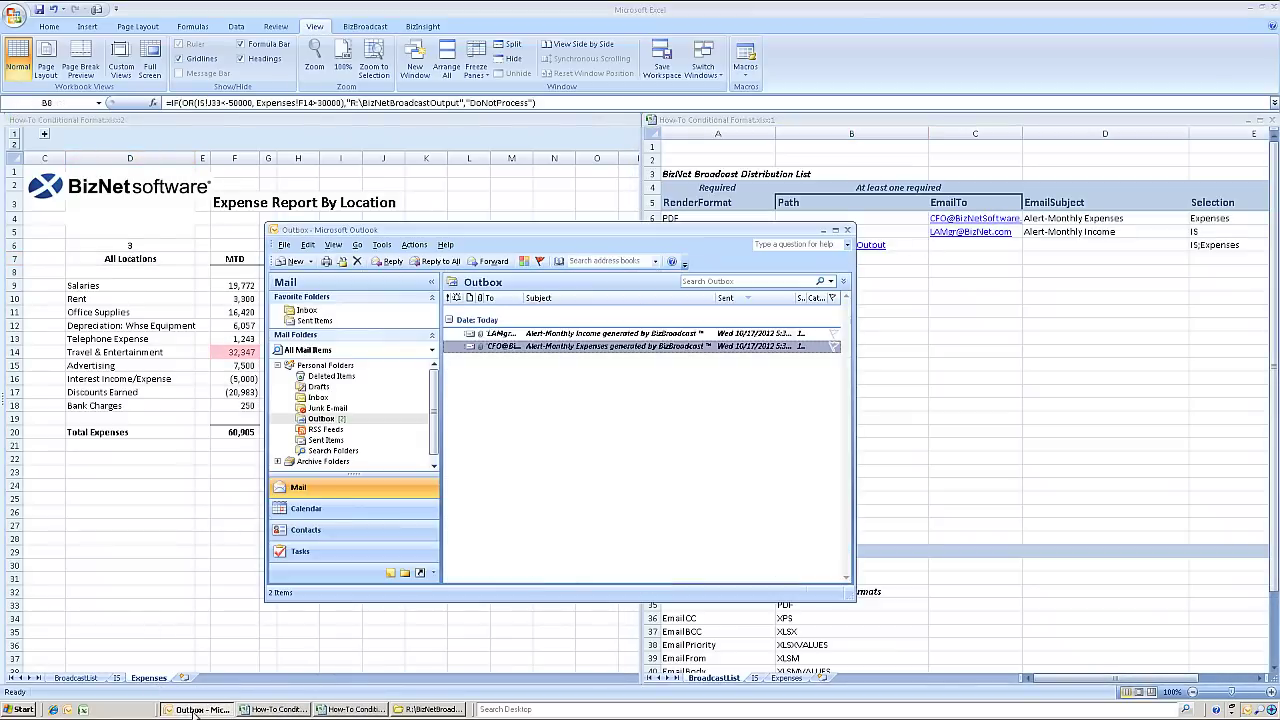
pyautogui.doubleClick(521, 346)
pyautogui.doubleClick(412, 361)
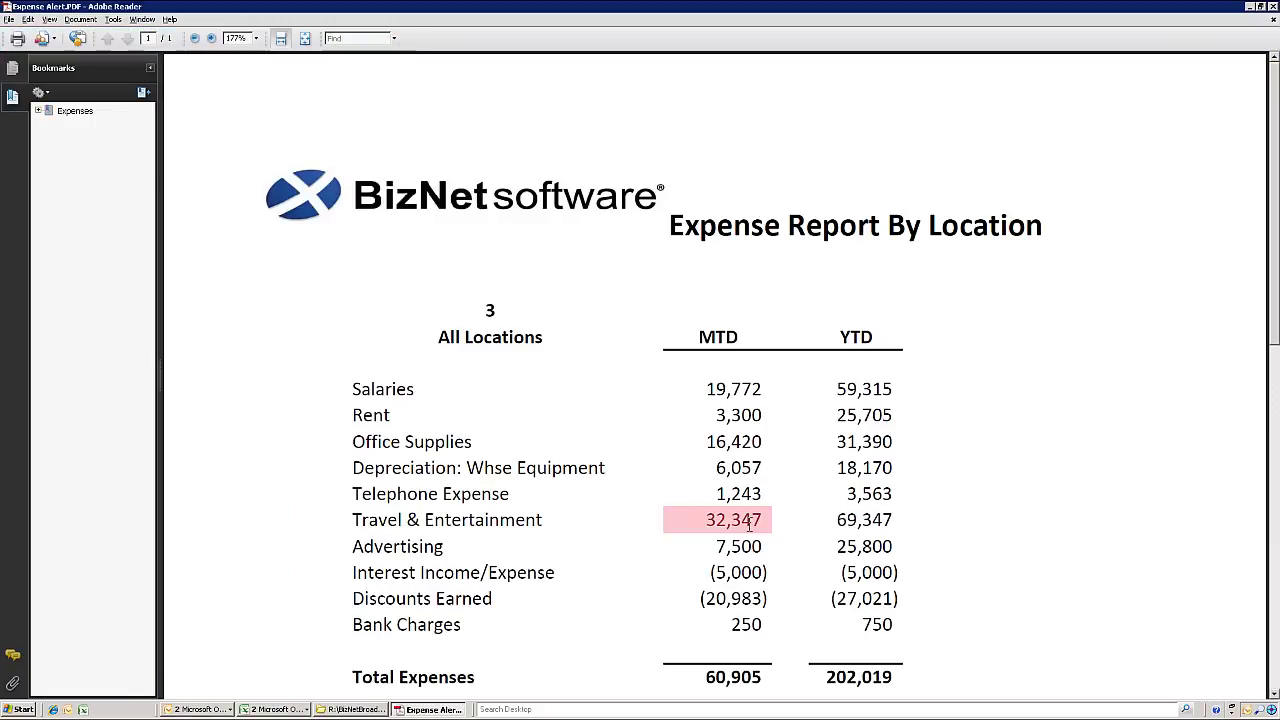
pyautogui.click(1274, 8)
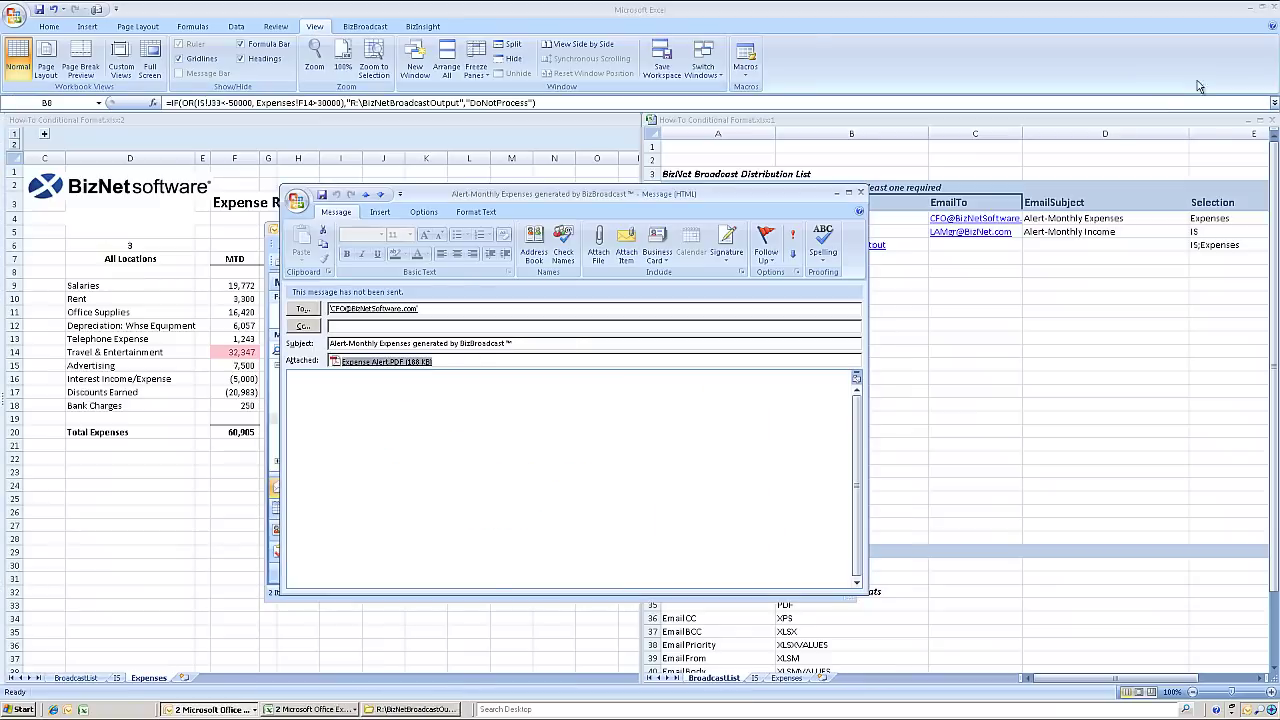
pyautogui.click(861, 193)
pyautogui.doubleClick(562, 336)
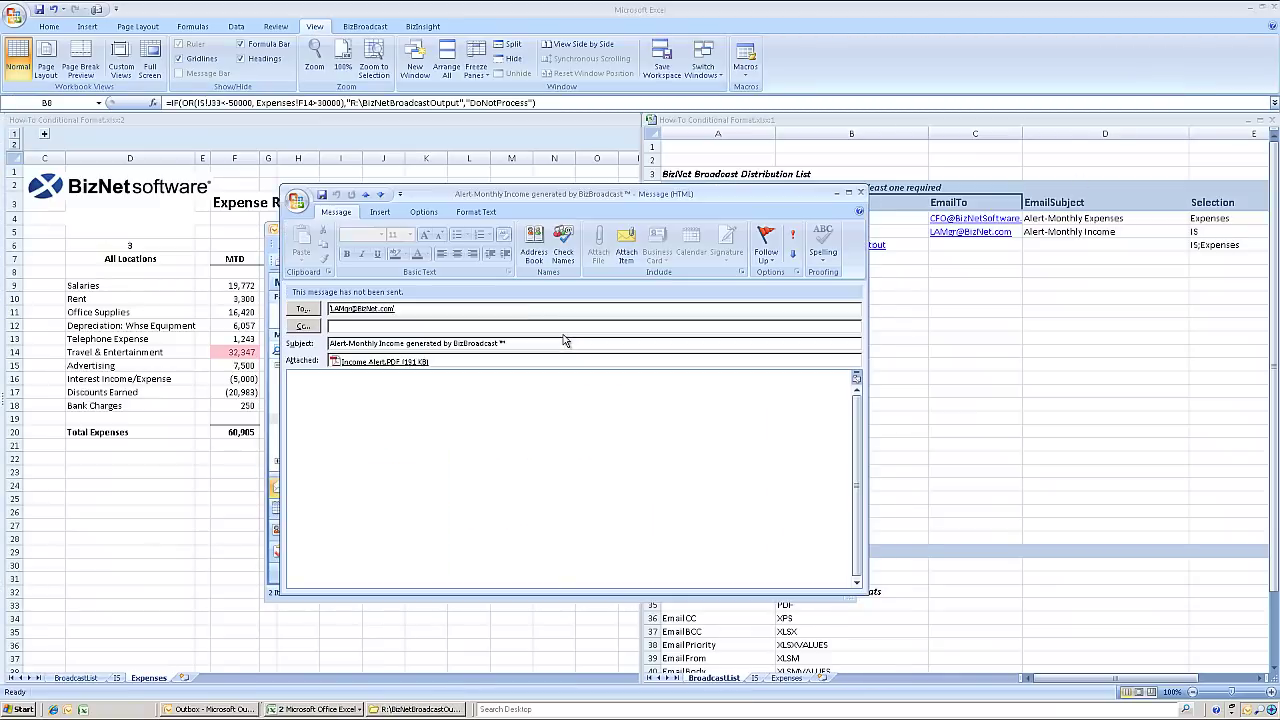
pyautogui.click(379, 365)
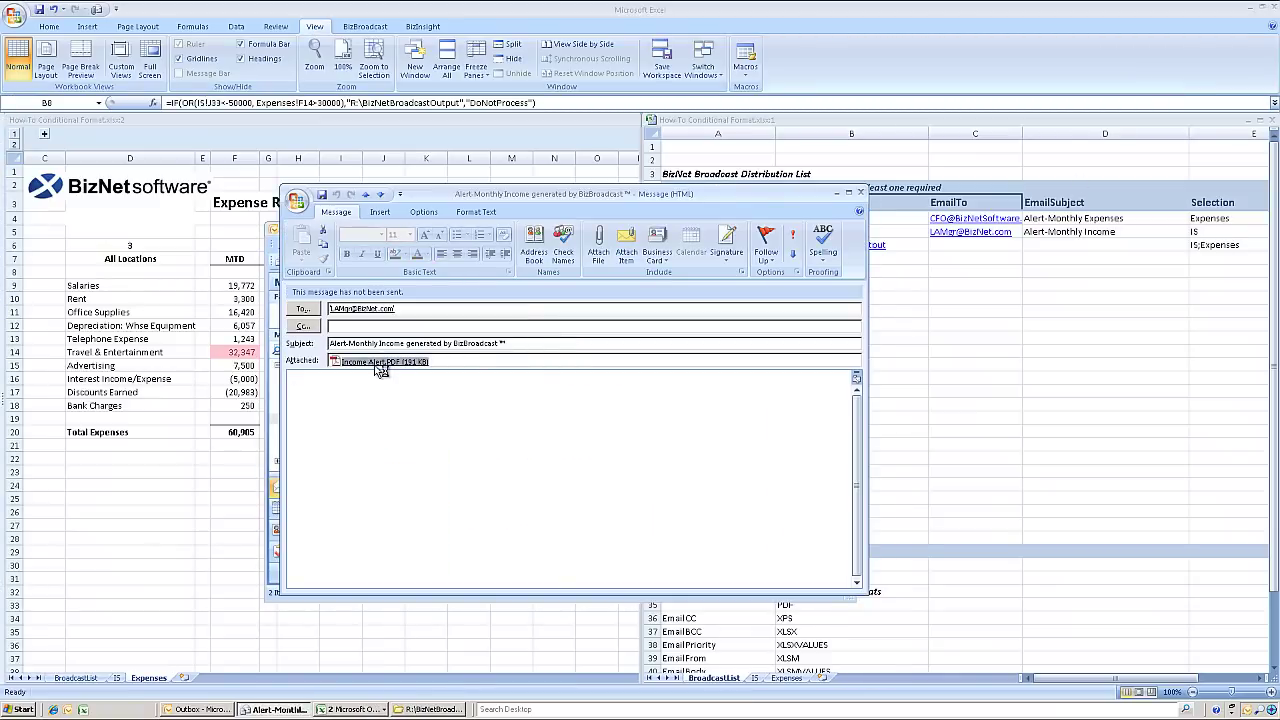
pyautogui.doubleClick(381, 364)
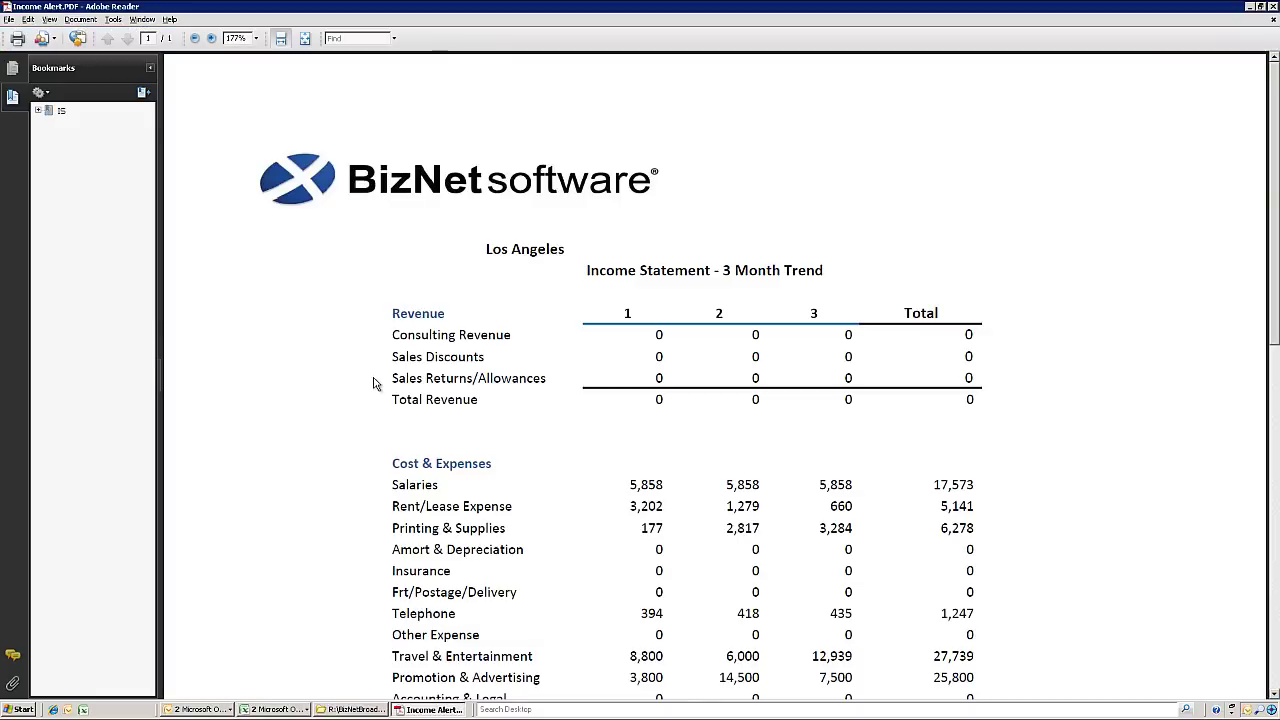
pyautogui.scroll(-5, 781, 365)
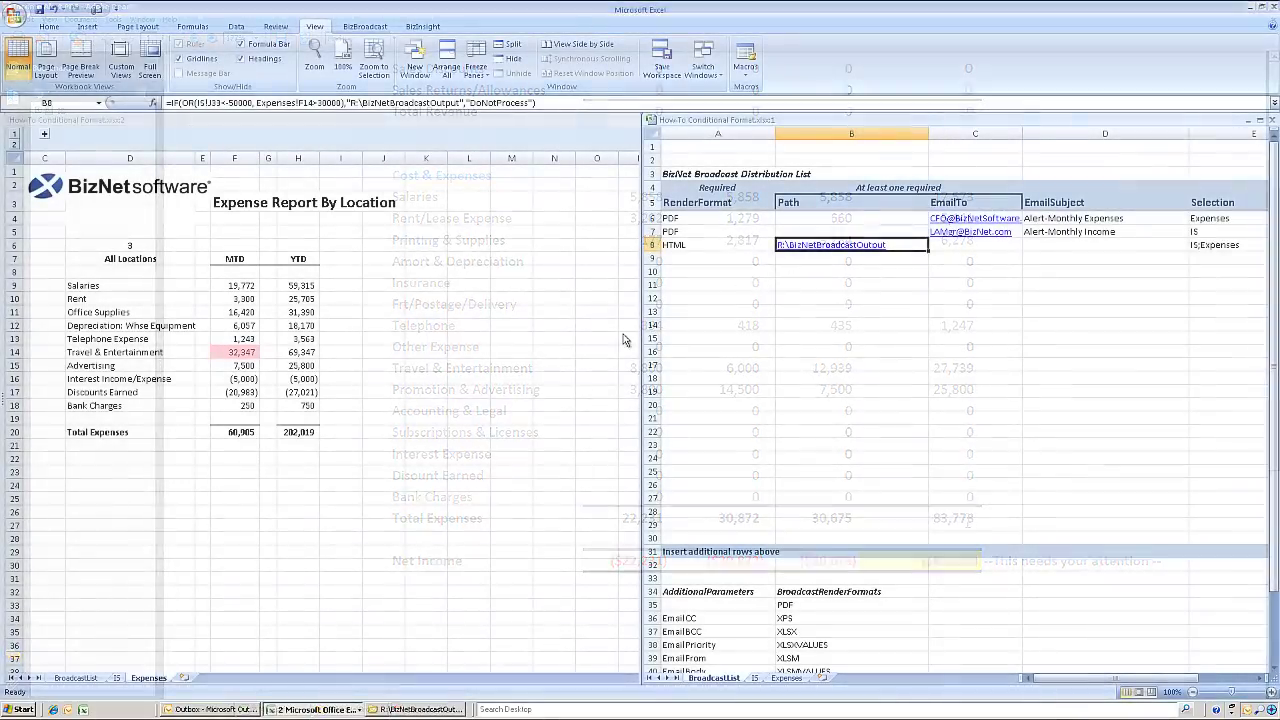
pyautogui.click(405, 708)
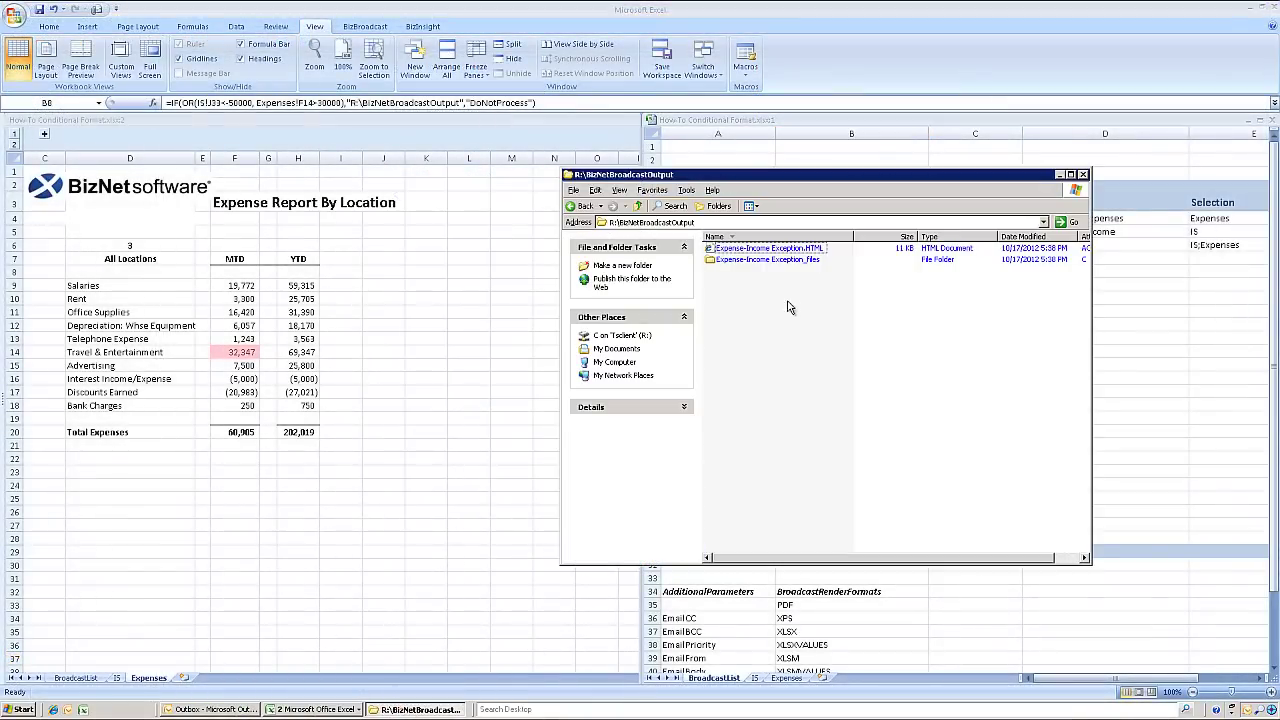
pyautogui.doubleClick(768, 250)
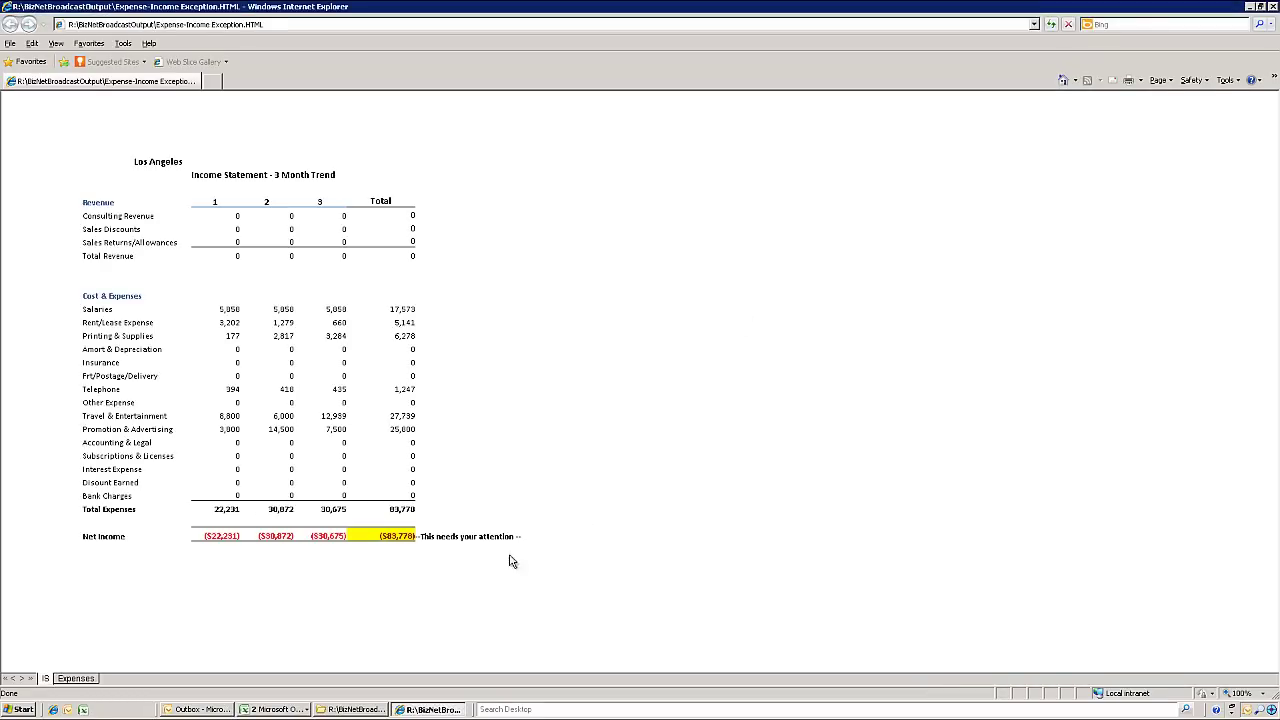
pyautogui.click(76, 679)
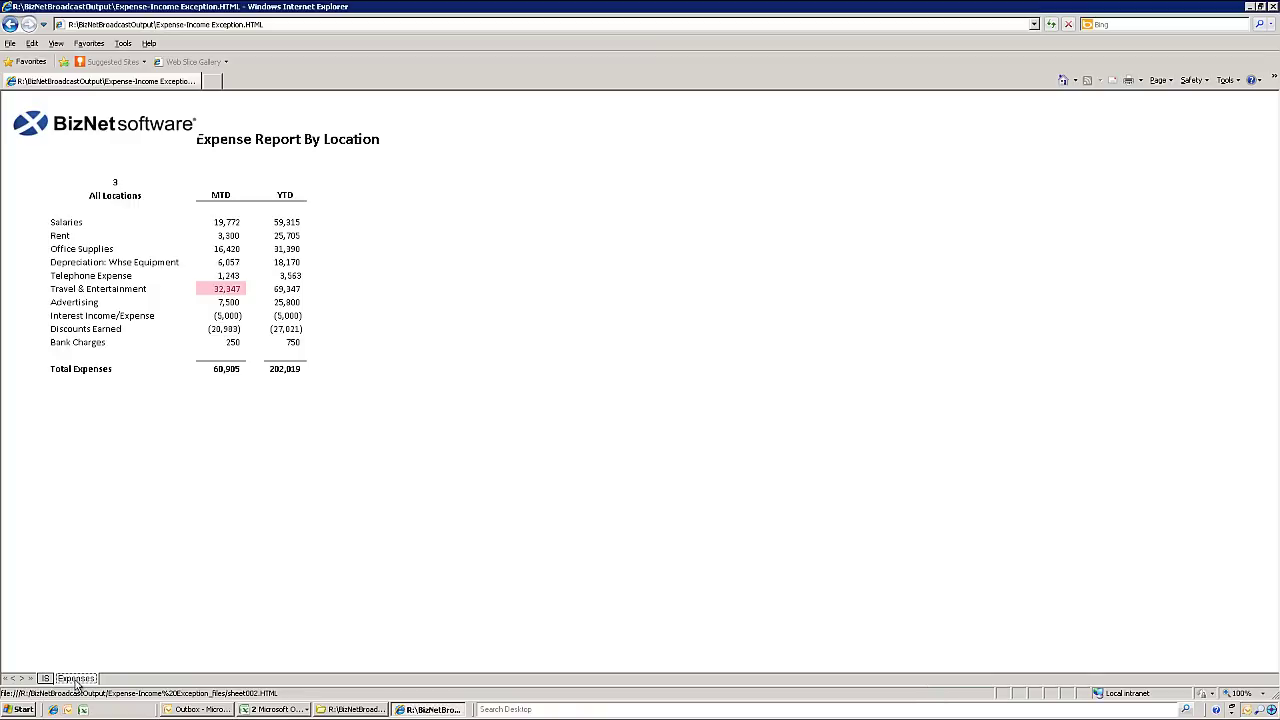
pyautogui.click(262, 711)
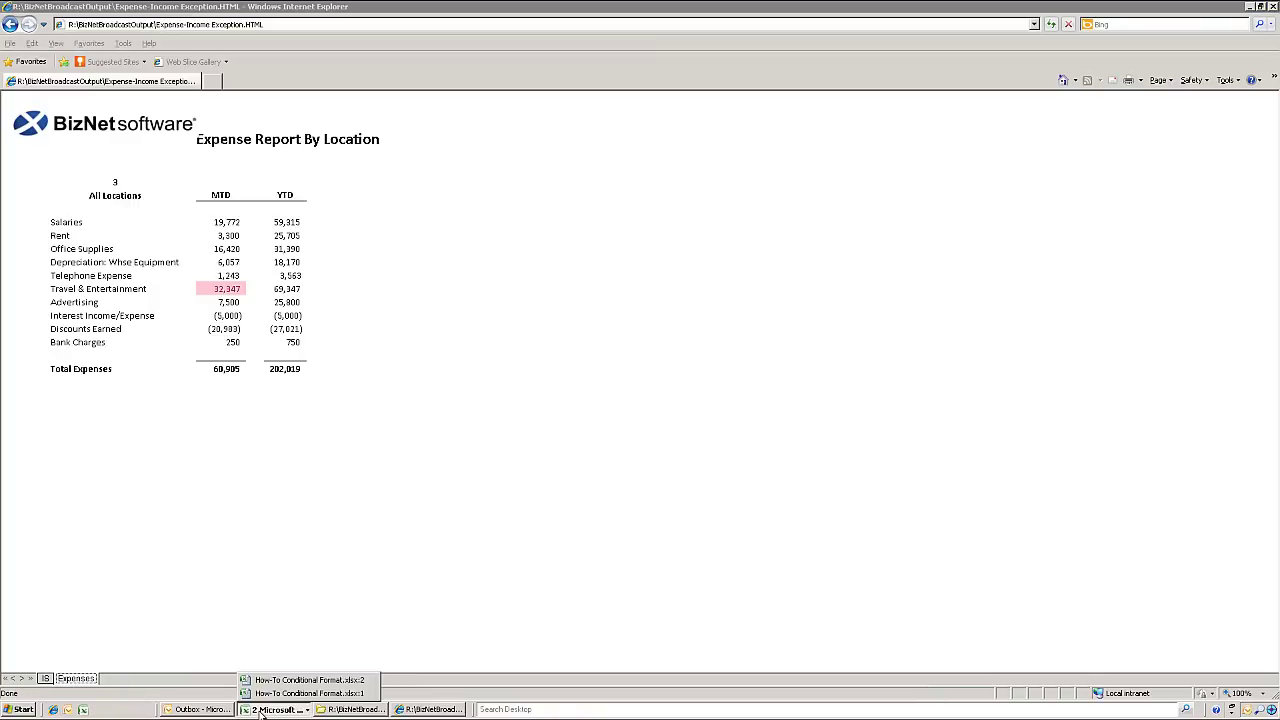
# Maximize the How-To Conditional Format distribution list window and show the BizBroadcast commands
pyautogui.click(290, 693)
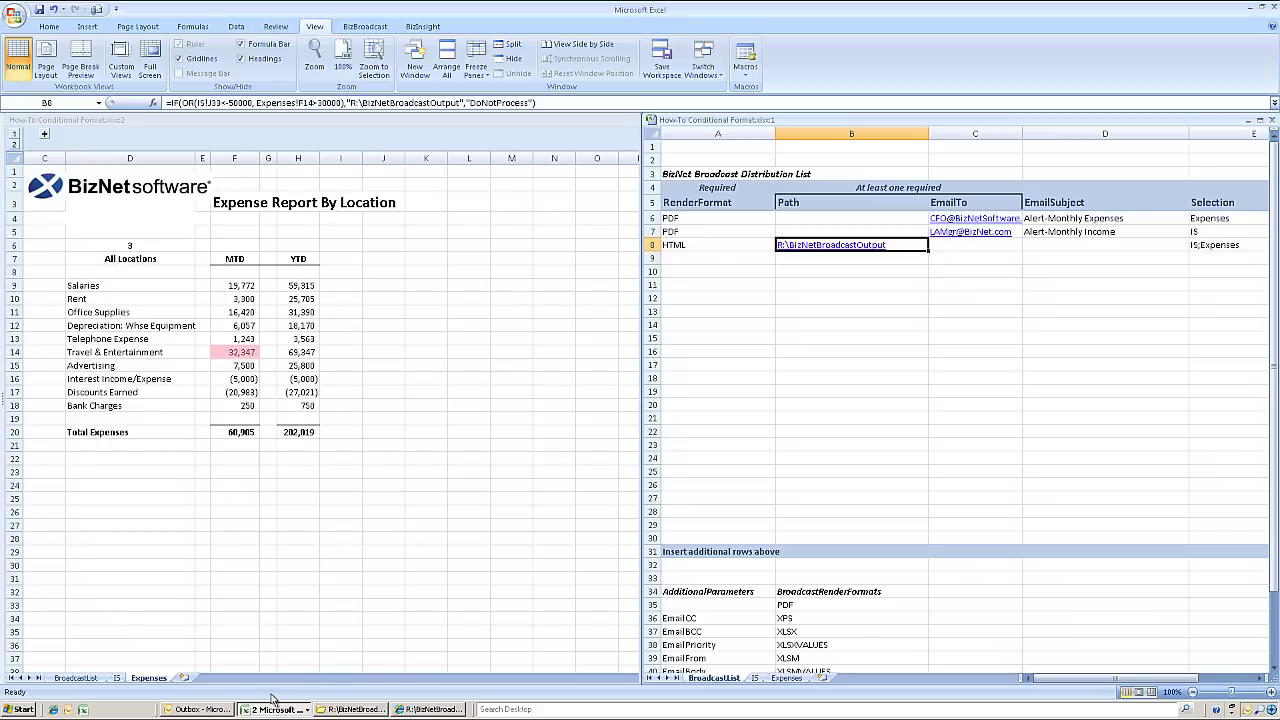
pyautogui.doubleClick(1000, 119)
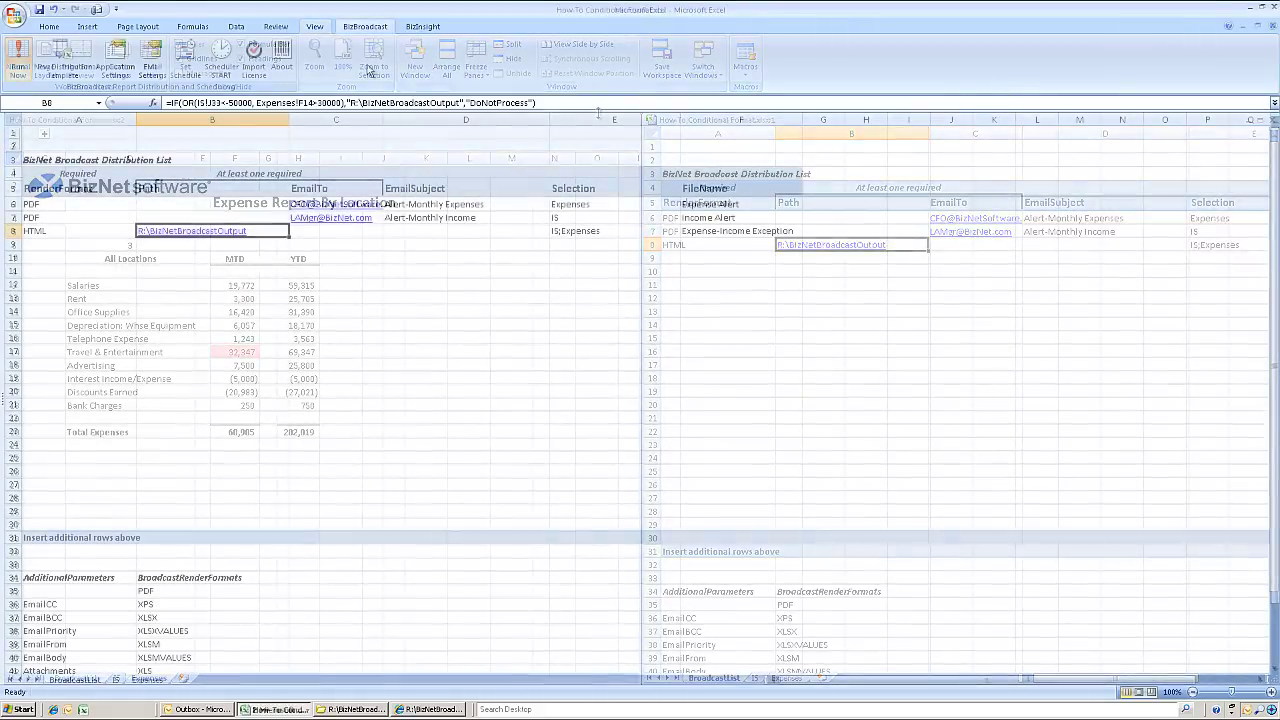
pyautogui.click(365, 26)
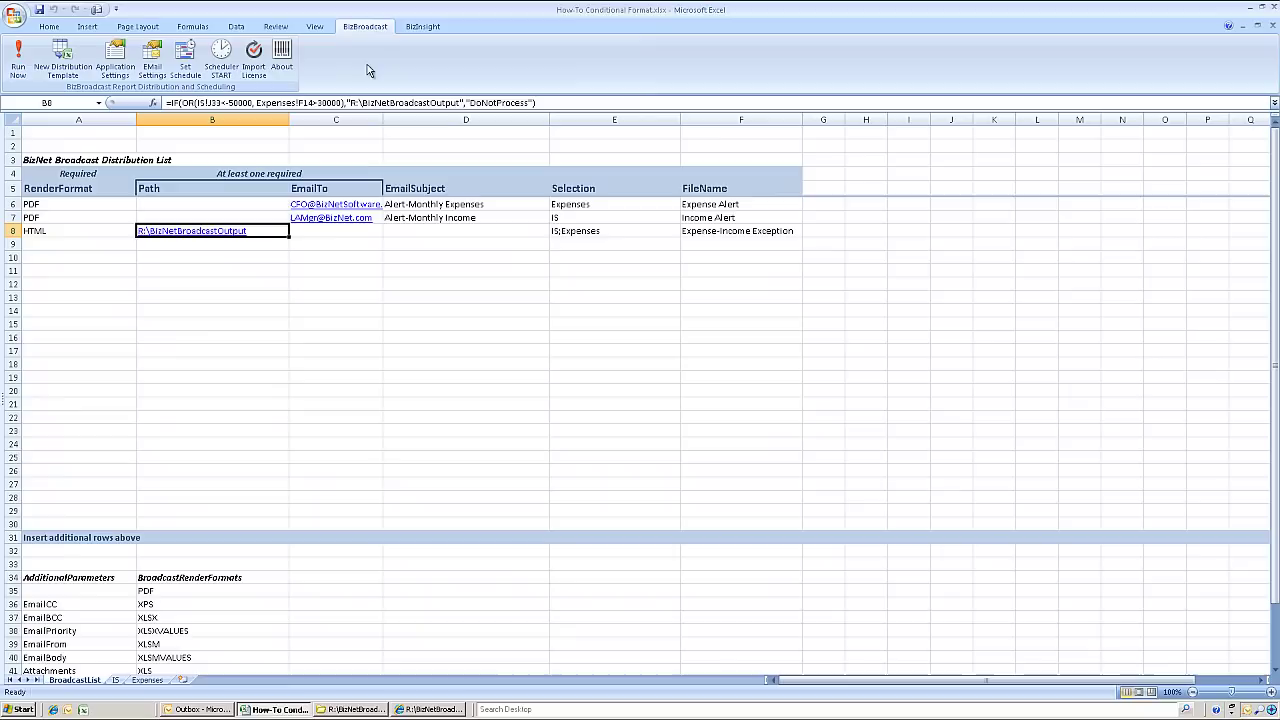